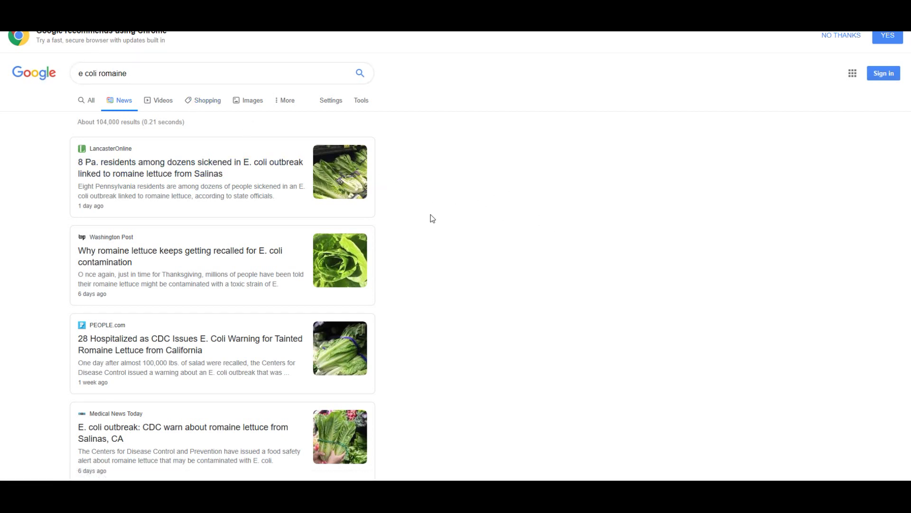
{"action": "scroll", "coordinate": [430, 218], "scroll_direction": "down", "scroll_amount": 2}
{"action": "scroll", "coordinate": [430, 218], "scroll_direction": "down", "scroll_amount": 1}
{"action": "scroll", "coordinate": [430, 218], "scroll_direction": "up", "scroll_amount": 3}
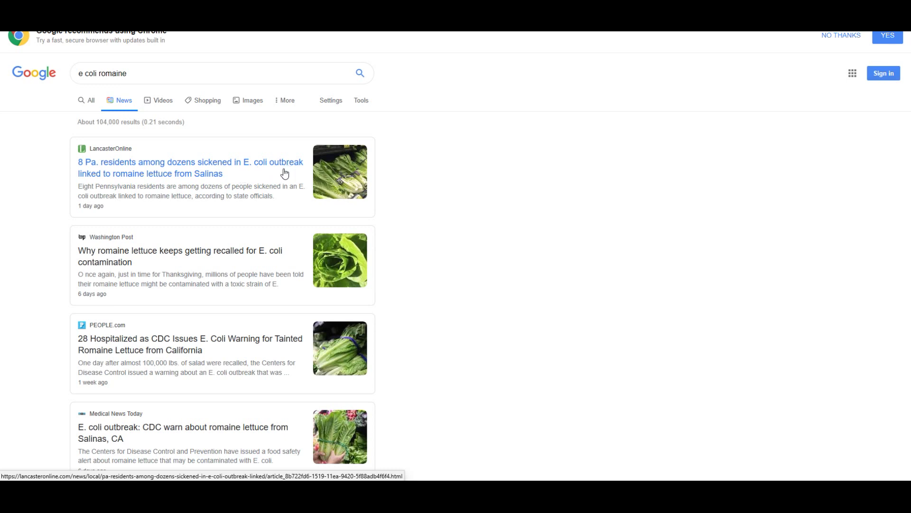
{"action": "scroll", "coordinate": [242, 196], "scroll_direction": "down", "scroll_amount": 1}
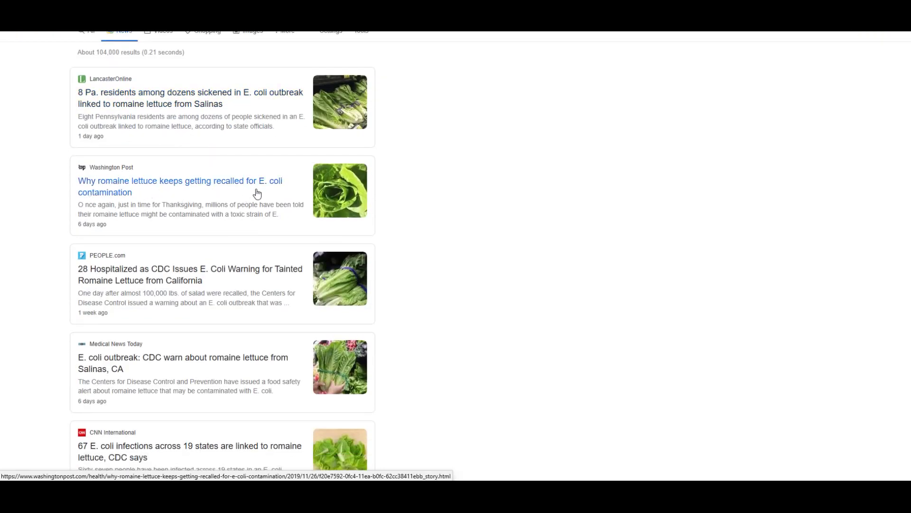
{"action": "scroll", "coordinate": [256, 194], "scroll_direction": "down", "scroll_amount": 1}
{"action": "scroll", "coordinate": [249, 212], "scroll_direction": "down", "scroll_amount": 1}
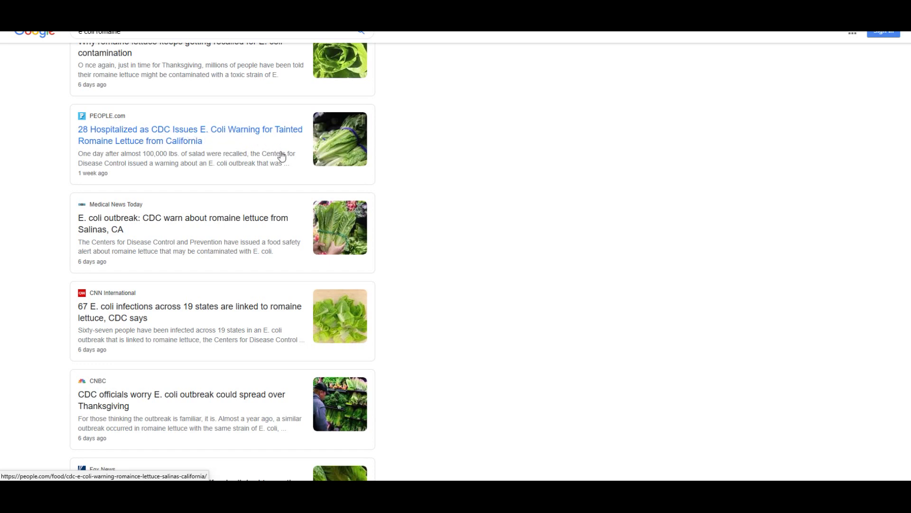
{"action": "scroll", "coordinate": [122, 157], "scroll_direction": "down", "scroll_amount": 1}
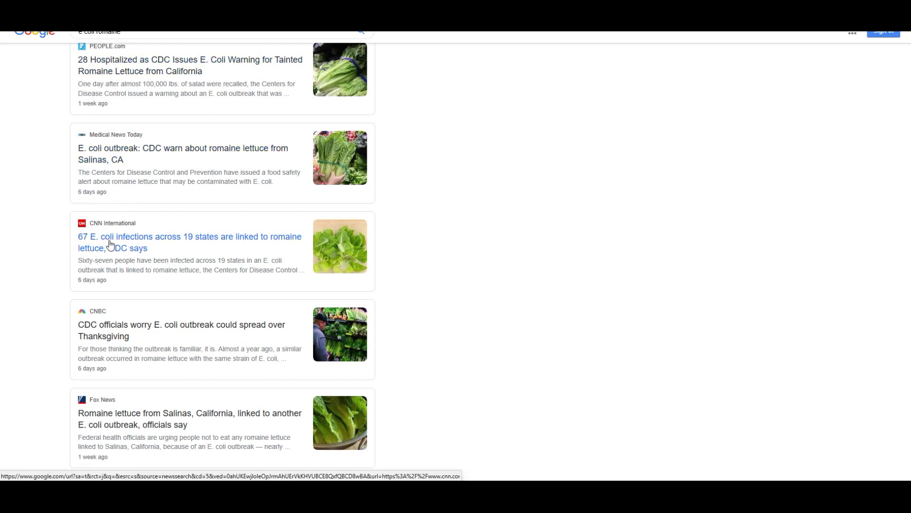
Read the CNN article on 67 romaine-linked E. coli infections, then return to the news results.
{"action": "left_click_drag", "start_coordinate": [110, 245], "coordinate": [134, 258]}
{"action": "scroll", "coordinate": [218, 240], "scroll_direction": "down", "scroll_amount": 3}
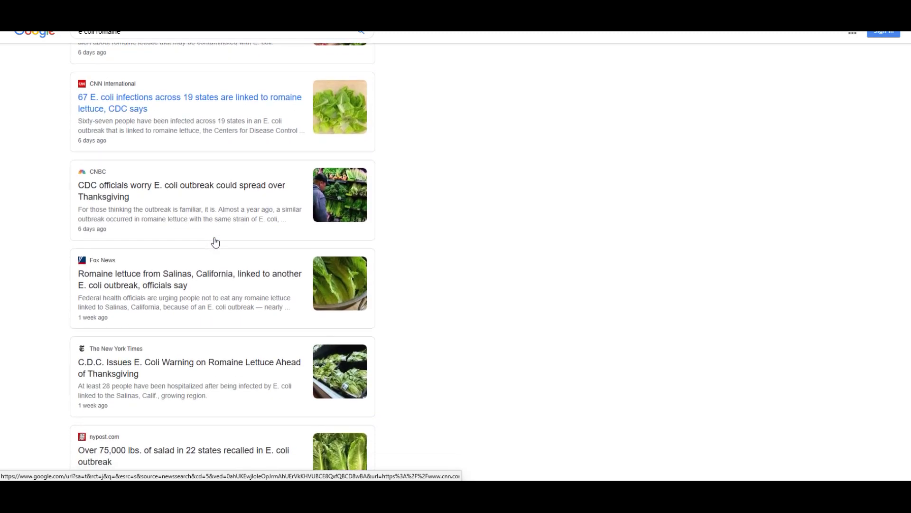
{"action": "scroll", "coordinate": [193, 291], "scroll_direction": "down", "scroll_amount": 3}
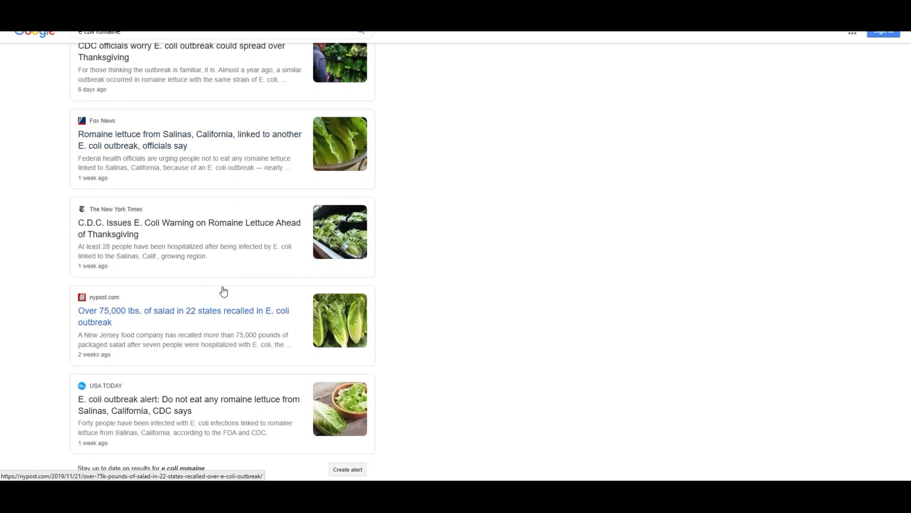
{"action": "scroll", "coordinate": [162, 289], "scroll_direction": "down", "scroll_amount": 2}
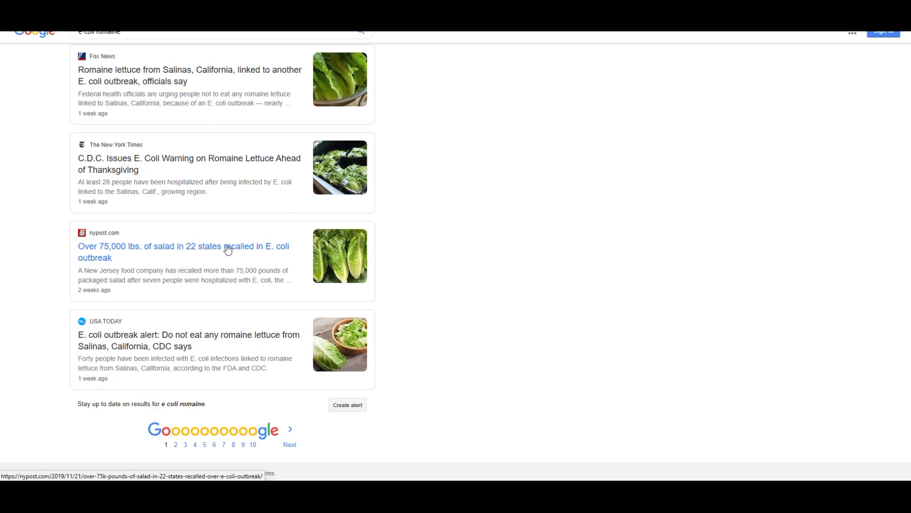
{"action": "scroll", "coordinate": [227, 249], "scroll_direction": "up", "scroll_amount": 5}
{"action": "scroll", "coordinate": [227, 249], "scroll_direction": "up", "scroll_amount": 4}
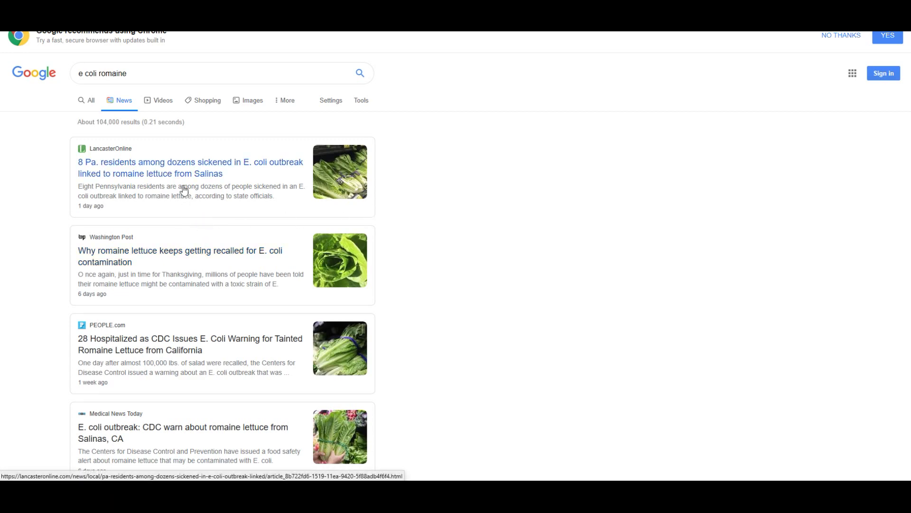
{"action": "scroll", "coordinate": [147, 182], "scroll_direction": "down", "scroll_amount": 3}
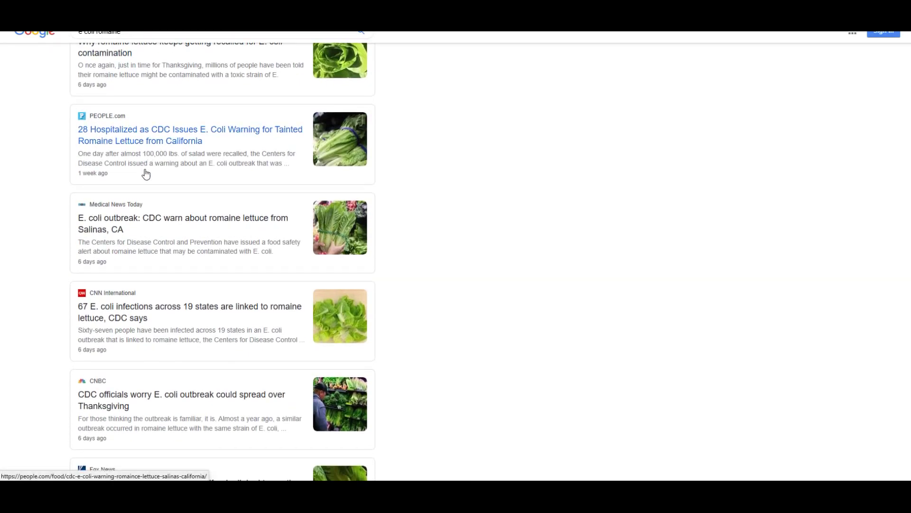
{"action": "scroll", "coordinate": [143, 156], "scroll_direction": "down", "scroll_amount": 2}
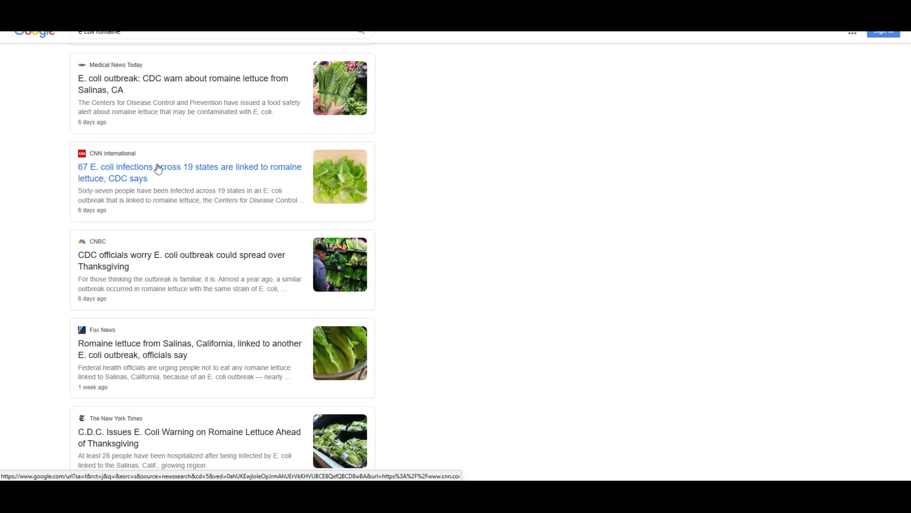
{"action": "left_click", "coordinate": [284, 191]}
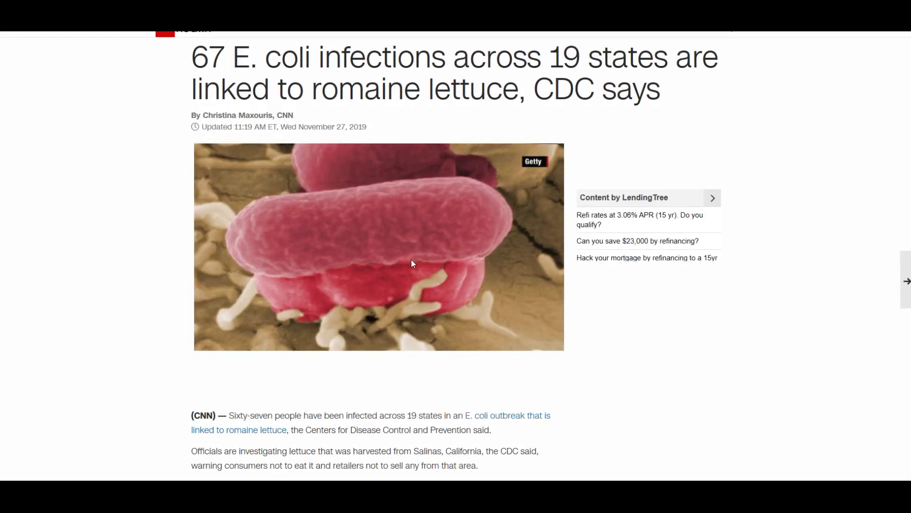
{"action": "scroll", "coordinate": [327, 204], "scroll_direction": "down", "scroll_amount": 3}
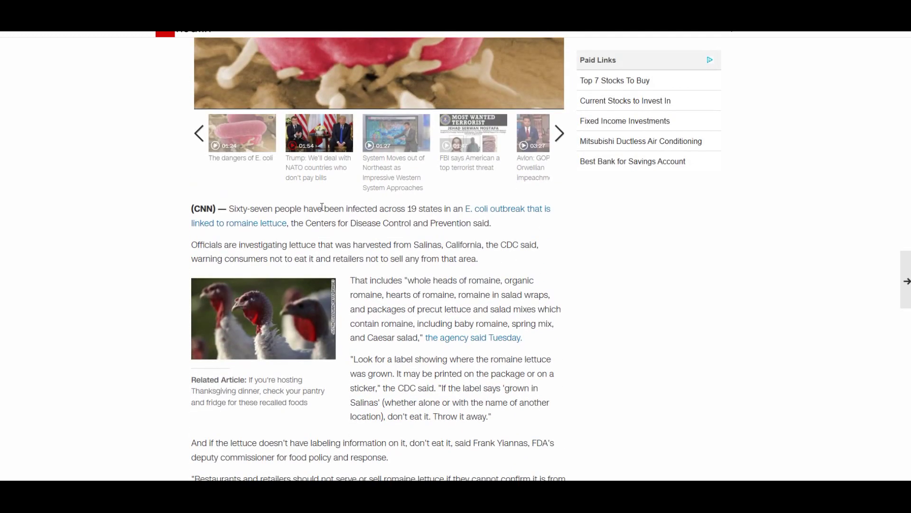
{"action": "scroll", "coordinate": [322, 207], "scroll_direction": "down", "scroll_amount": 2}
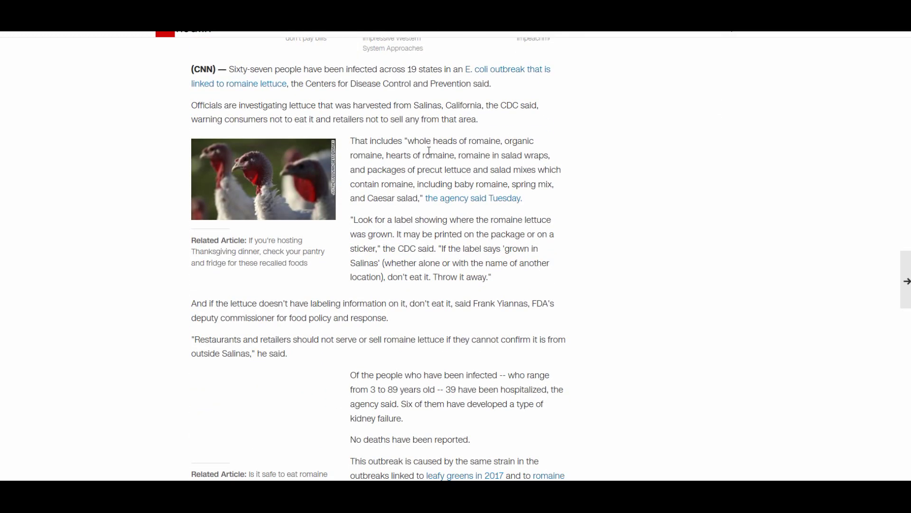
{"action": "left_click_drag", "start_coordinate": [408, 141], "coordinate": [528, 142]}
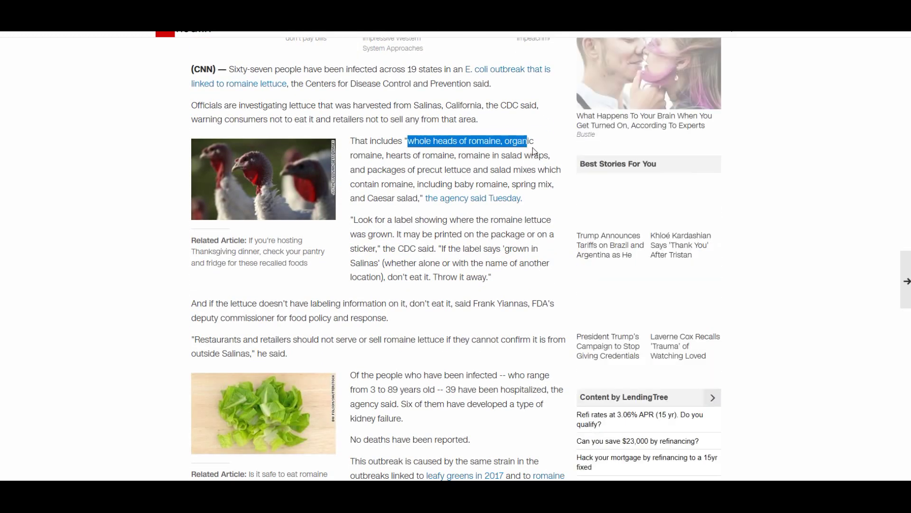
{"action": "left_click", "coordinate": [417, 158]}
{"action": "scroll", "coordinate": [420, 214], "scroll_direction": "up", "scroll_amount": 2}
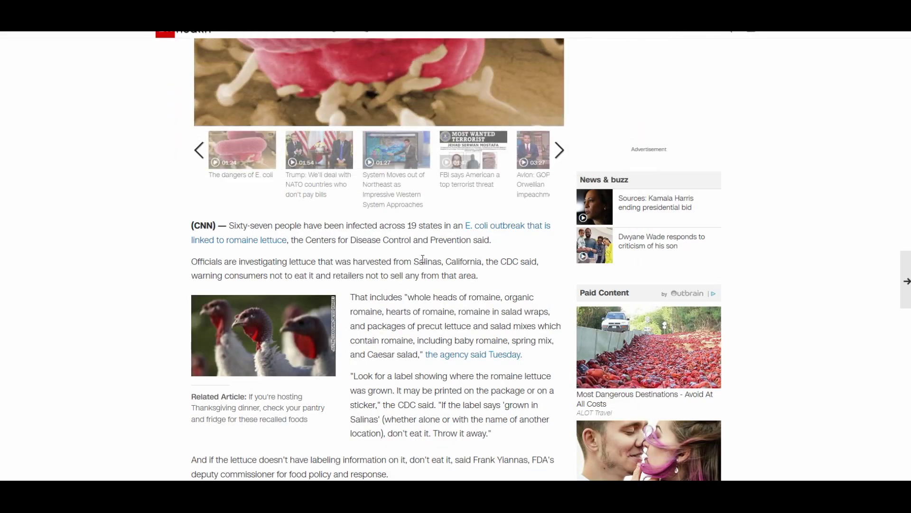
{"action": "scroll", "coordinate": [448, 220], "scroll_direction": "down", "scroll_amount": 2}
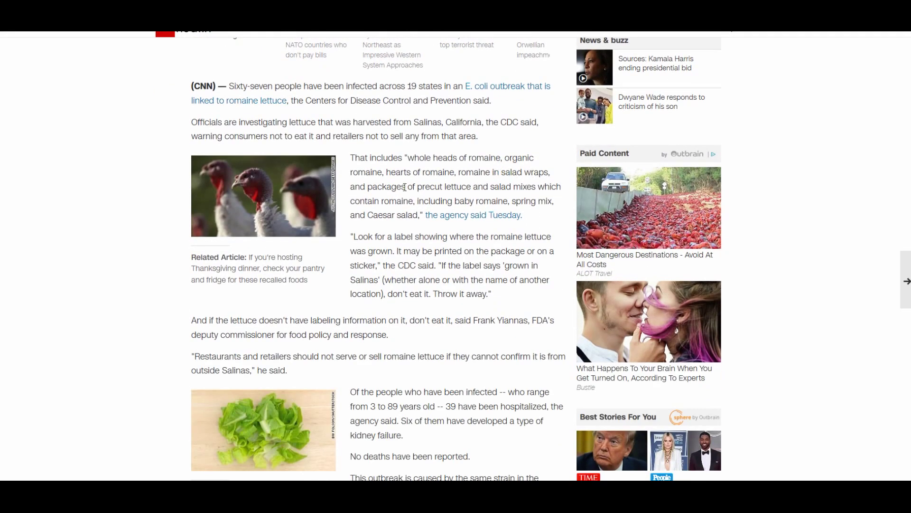
{"action": "scroll", "coordinate": [420, 187], "scroll_direction": "down", "scroll_amount": 2}
{"action": "scroll", "coordinate": [435, 187], "scroll_direction": "down", "scroll_amount": 1}
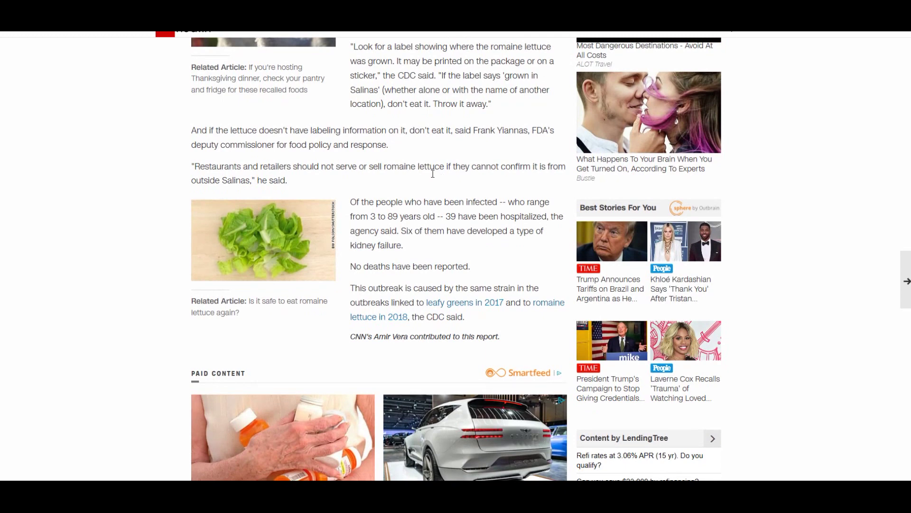
{"action": "scroll", "coordinate": [335, 217], "scroll_direction": "up", "scroll_amount": 2}
{"action": "scroll", "coordinate": [252, 87], "scroll_direction": "up", "scroll_amount": 15}
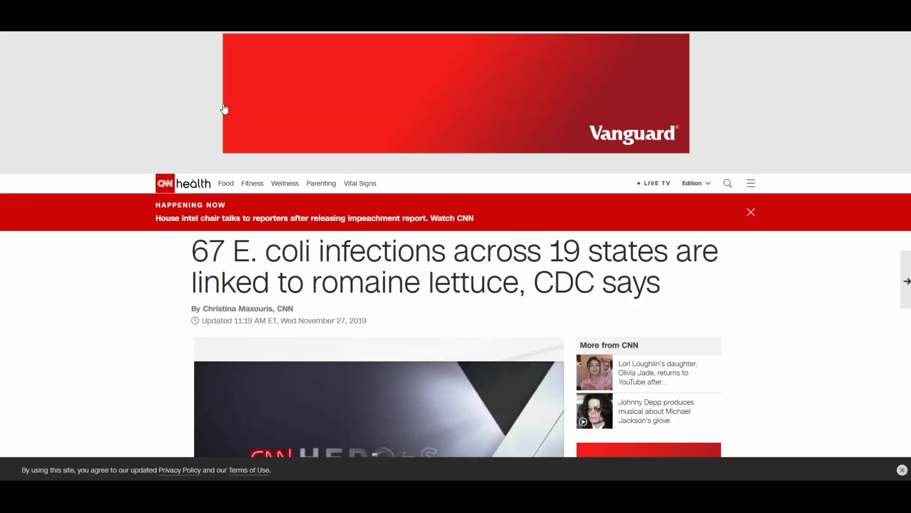
{"action": "key", "text": "alt+Left"}
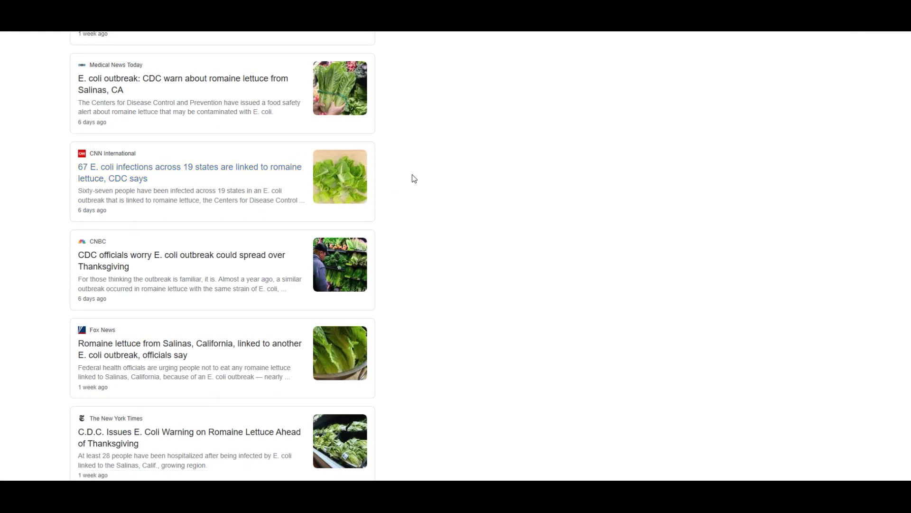
{"action": "scroll", "coordinate": [412, 178], "scroll_direction": "down", "scroll_amount": 1}
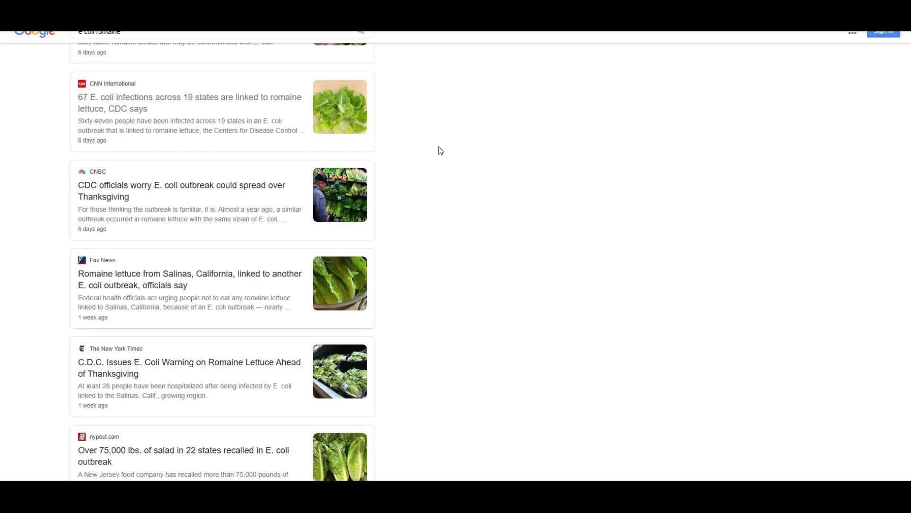
{"action": "scroll", "coordinate": [425, 208], "scroll_direction": "up", "scroll_amount": 5}
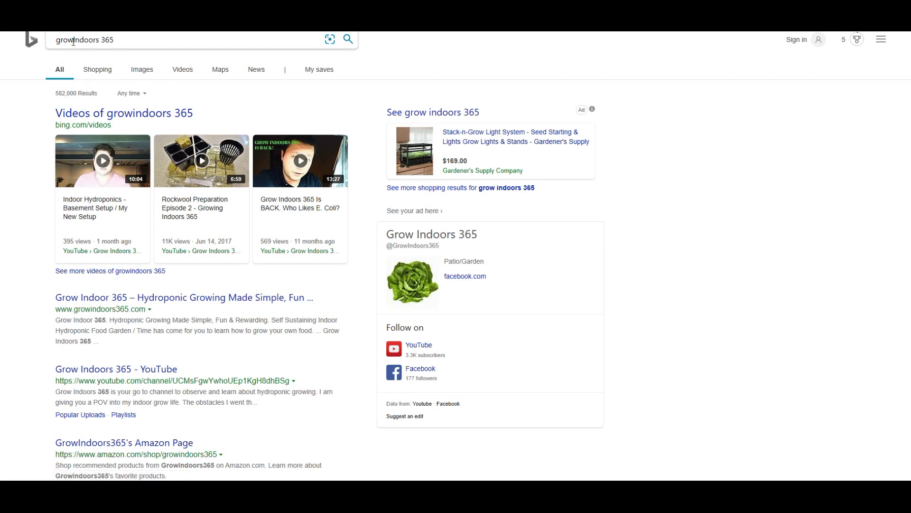
Select the 'growindoors 365' query in Bing and open the 'GrowIndoors365's Amazon Page' result.
{"action": "double_click", "coordinate": [64, 41]}
{"action": "left_click_drag", "start_coordinate": [140, 40], "coordinate": [48, 41]}
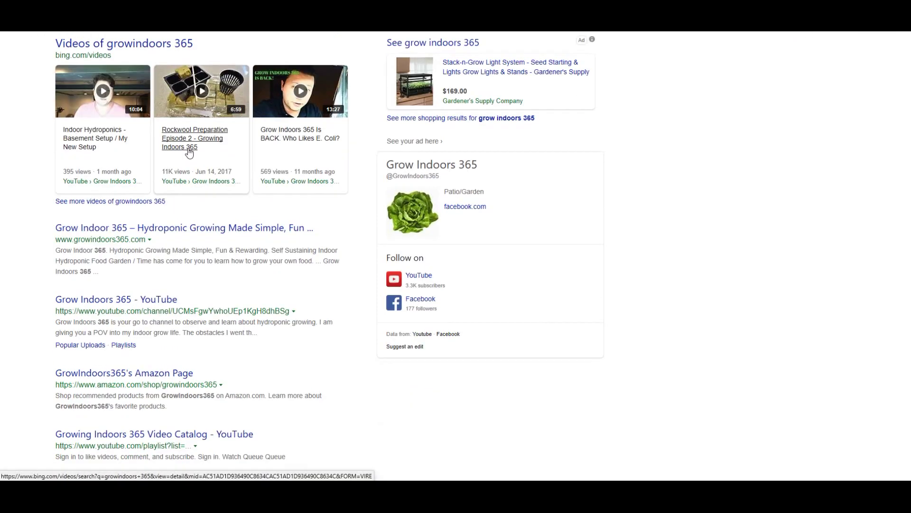
{"action": "scroll", "coordinate": [189, 230], "scroll_direction": "down", "scroll_amount": 2}
{"action": "scroll", "coordinate": [188, 230], "scroll_direction": "up", "scroll_amount": 2}
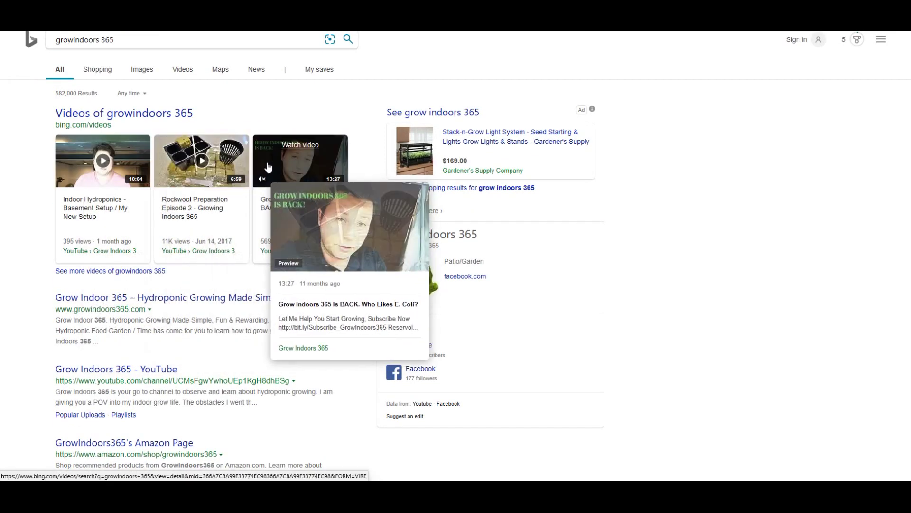
{"action": "scroll", "coordinate": [295, 266], "scroll_direction": "down", "scroll_amount": 4}
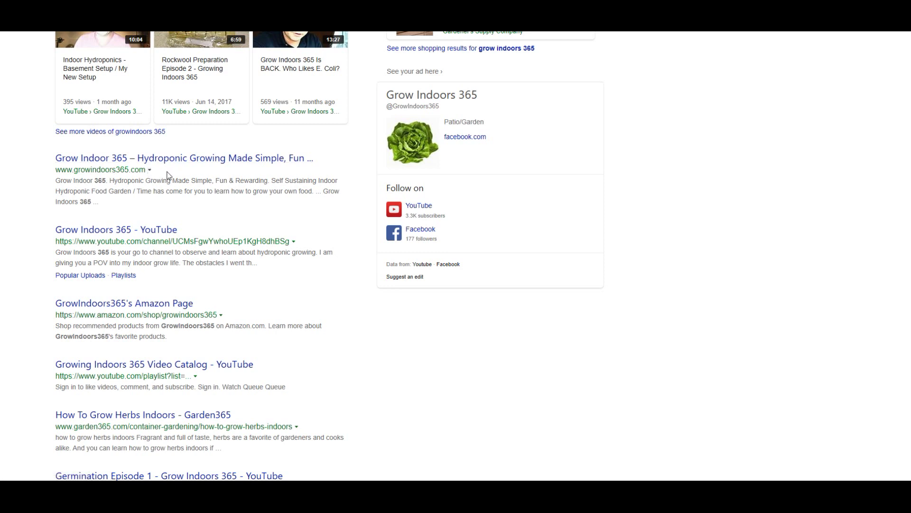
{"action": "scroll", "coordinate": [208, 203], "scroll_direction": "down", "scroll_amount": 2}
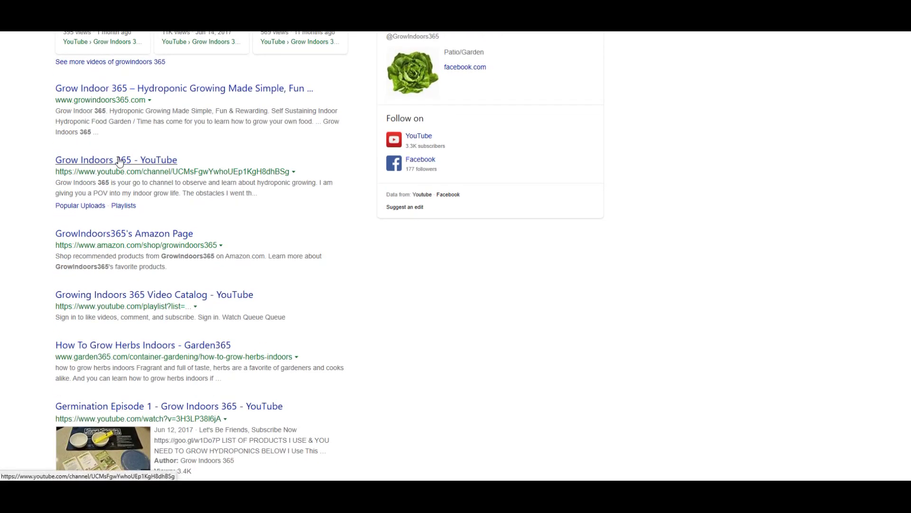
{"action": "scroll", "coordinate": [122, 175], "scroll_direction": "down", "scroll_amount": 2}
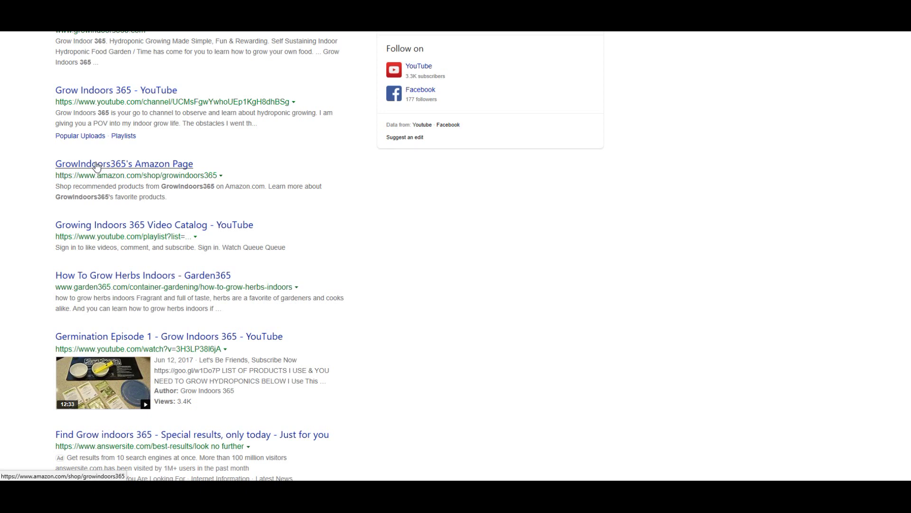
{"action": "left_click", "coordinate": [96, 166]}
{"action": "scroll", "coordinate": [324, 155], "scroll_direction": "down", "scroll_amount": 5}
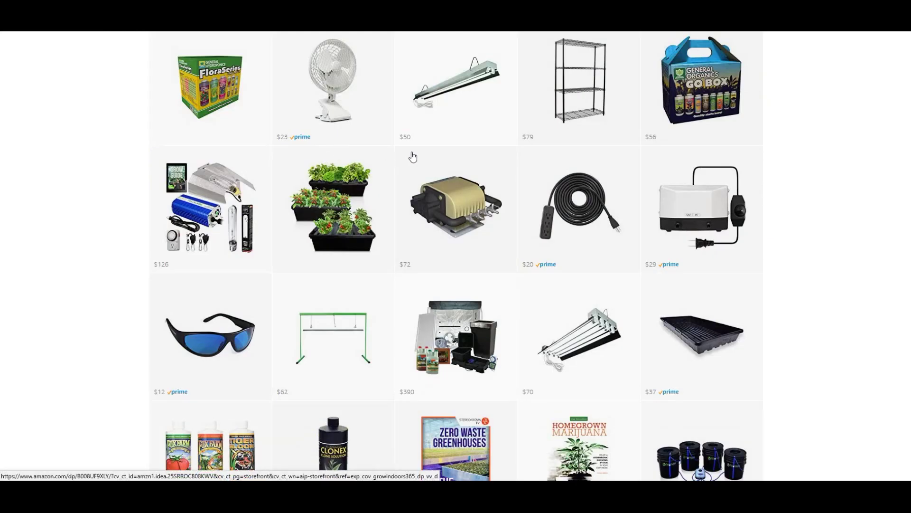
{"action": "scroll", "coordinate": [409, 154], "scroll_direction": "up", "scroll_amount": 5}
{"action": "scroll", "coordinate": [414, 190], "scroll_direction": "down", "scroll_amount": 4}
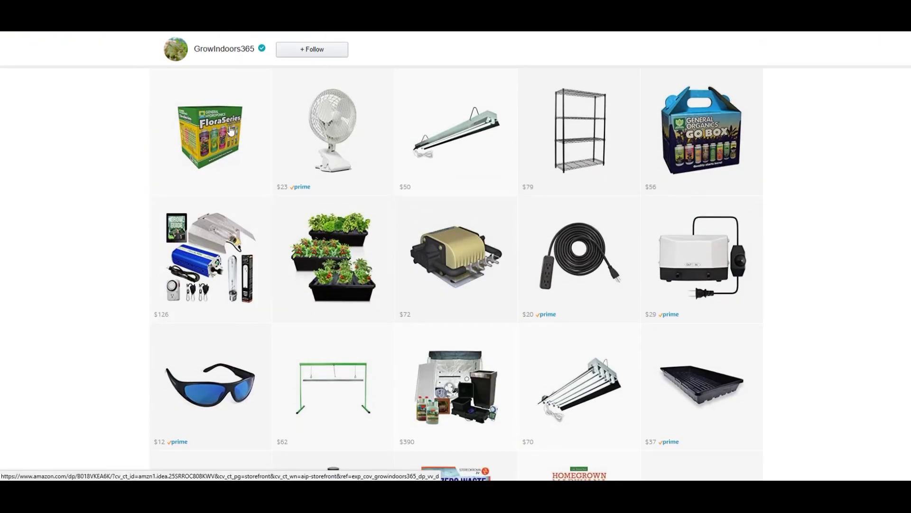
{"action": "scroll", "coordinate": [278, 204], "scroll_direction": "down", "scroll_amount": 4}
{"action": "scroll", "coordinate": [278, 203], "scroll_direction": "down", "scroll_amount": 5}
{"action": "scroll", "coordinate": [263, 200], "scroll_direction": "down", "scroll_amount": 2}
{"action": "scroll", "coordinate": [263, 200], "scroll_direction": "down", "scroll_amount": 5}
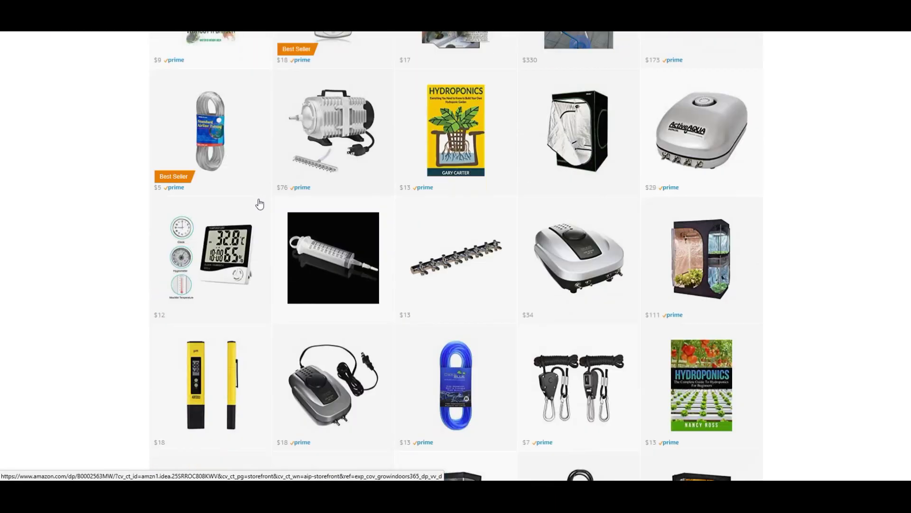
{"action": "scroll", "coordinate": [259, 201], "scroll_direction": "down", "scroll_amount": 2}
{"action": "scroll", "coordinate": [313, 210], "scroll_direction": "down", "scroll_amount": 3}
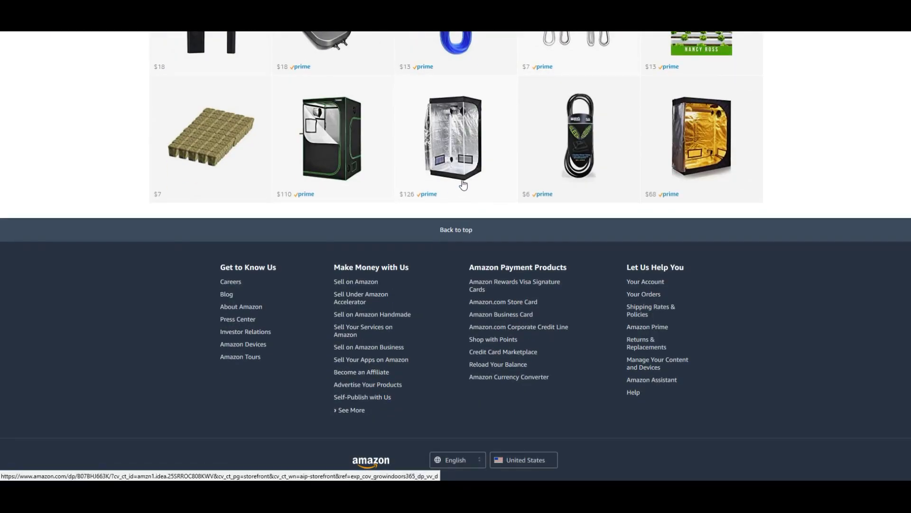
{"action": "scroll", "coordinate": [519, 198], "scroll_direction": "up", "scroll_amount": 5}
{"action": "scroll", "coordinate": [498, 213], "scroll_direction": "down", "scroll_amount": 1}
{"action": "scroll", "coordinate": [291, 233], "scroll_direction": "down", "scroll_amount": 2}
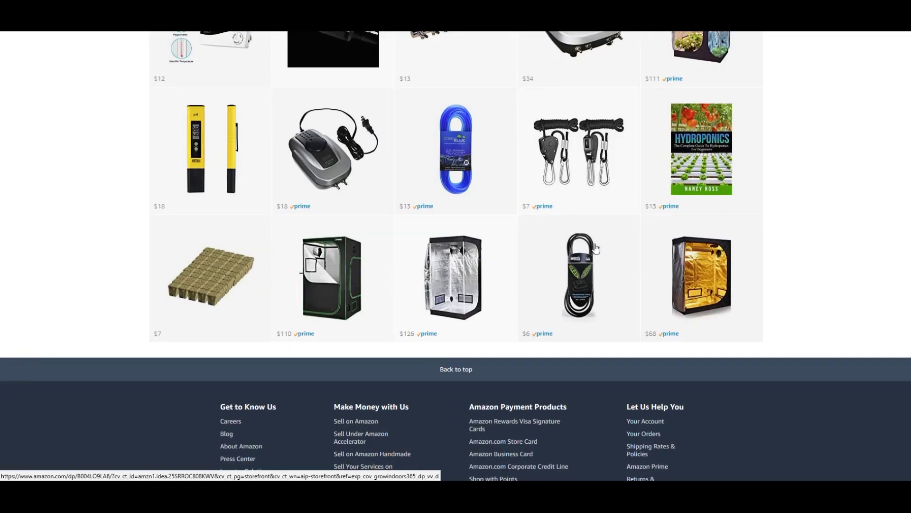
{"action": "scroll", "coordinate": [350, 271], "scroll_direction": "down", "scroll_amount": 5}
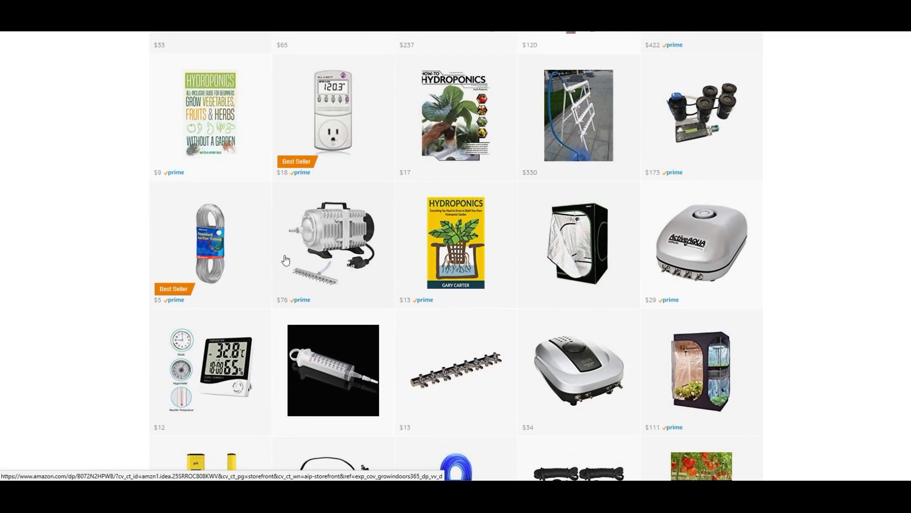
{"action": "scroll", "coordinate": [271, 250], "scroll_direction": "down", "scroll_amount": 5}
{"action": "scroll", "coordinate": [284, 249], "scroll_direction": "down", "scroll_amount": 5}
{"action": "scroll", "coordinate": [311, 247], "scroll_direction": "up", "scroll_amount": 1}
{"action": "scroll", "coordinate": [311, 247], "scroll_direction": "up", "scroll_amount": 4}
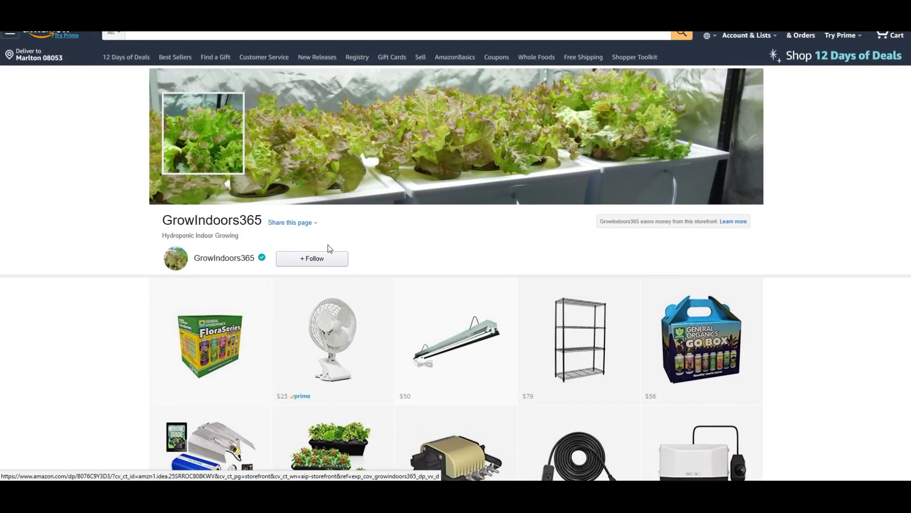
{"action": "scroll", "coordinate": [311, 246], "scroll_direction": "down", "scroll_amount": 3}
{"action": "scroll", "coordinate": [448, 243], "scroll_direction": "down", "scroll_amount": 1}
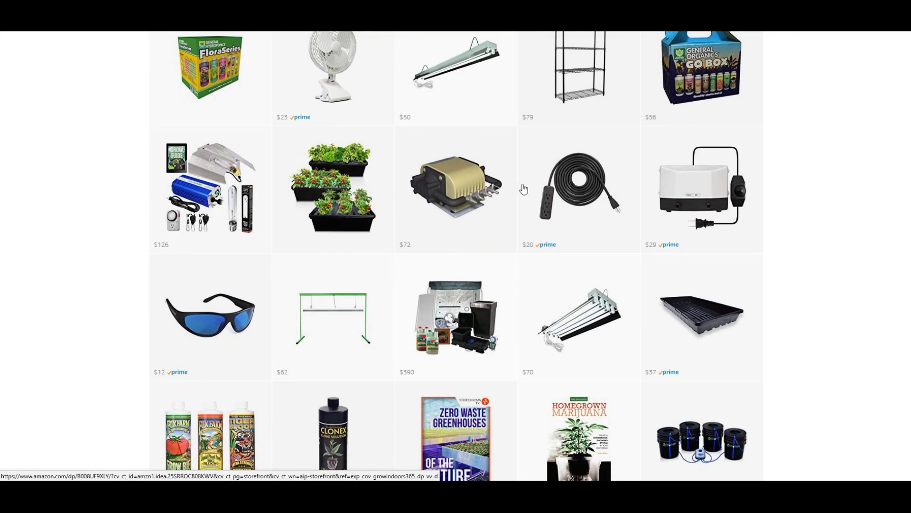
{"action": "scroll", "coordinate": [584, 211], "scroll_direction": "down", "scroll_amount": 3}
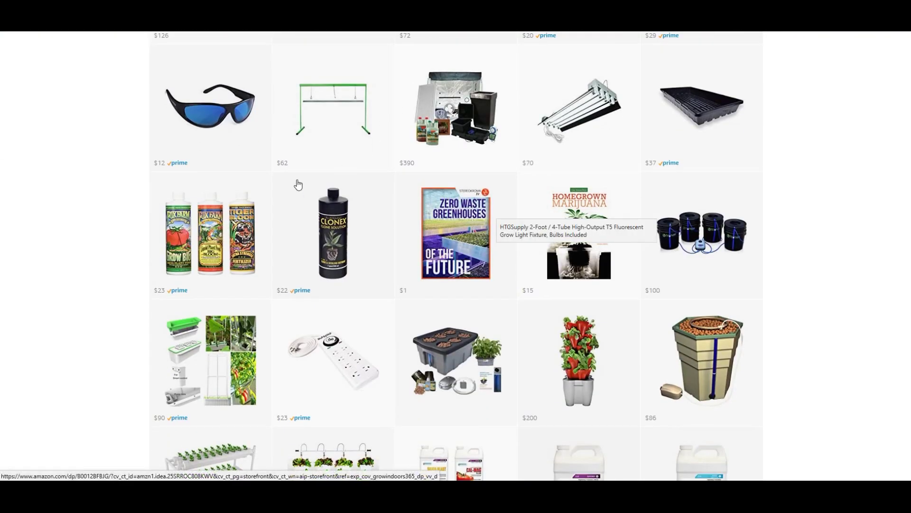
{"action": "scroll", "coordinate": [295, 183], "scroll_direction": "down", "scroll_amount": 2}
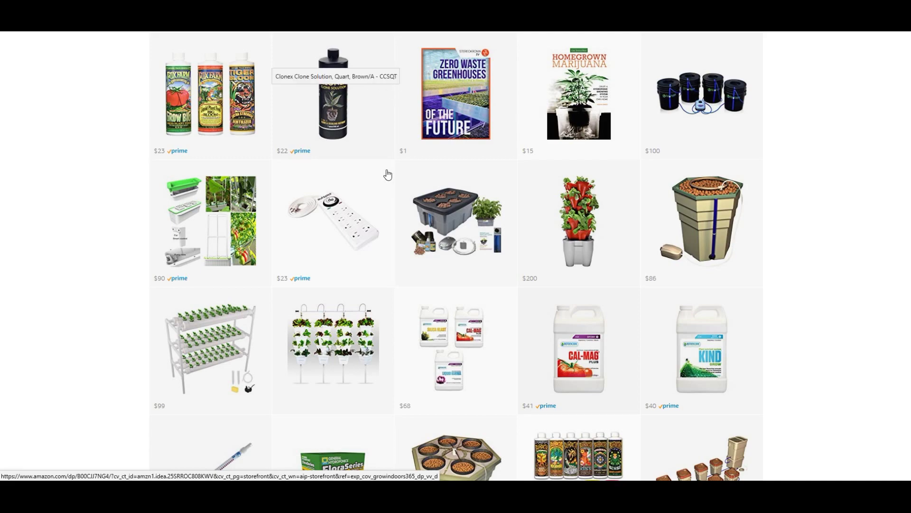
{"action": "scroll", "coordinate": [229, 269], "scroll_direction": "down", "scroll_amount": 3}
{"action": "scroll", "coordinate": [569, 256], "scroll_direction": "down", "scroll_amount": 5}
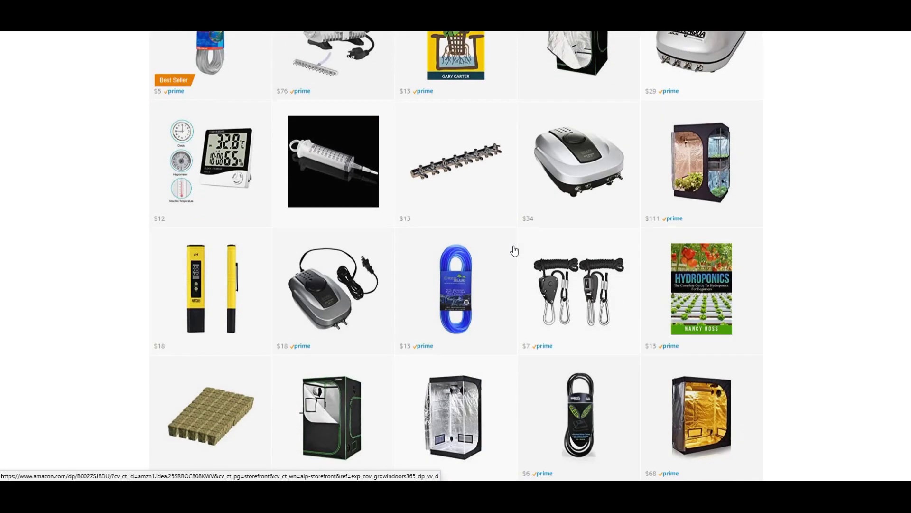
{"action": "scroll", "coordinate": [513, 249], "scroll_direction": "down", "scroll_amount": 5}
{"action": "scroll", "coordinate": [491, 246], "scroll_direction": "up", "scroll_amount": 10}
{"action": "scroll", "coordinate": [463, 242], "scroll_direction": "up", "scroll_amount": 10}
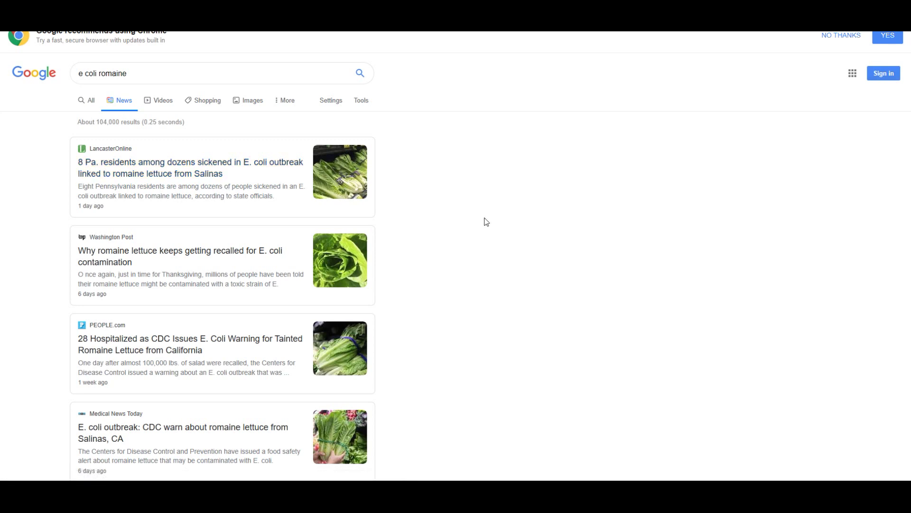
{"action": "scroll", "coordinate": [468, 222], "scroll_direction": "down", "scroll_amount": 2}
{"action": "scroll", "coordinate": [468, 222], "scroll_direction": "down", "scroll_amount": 2}
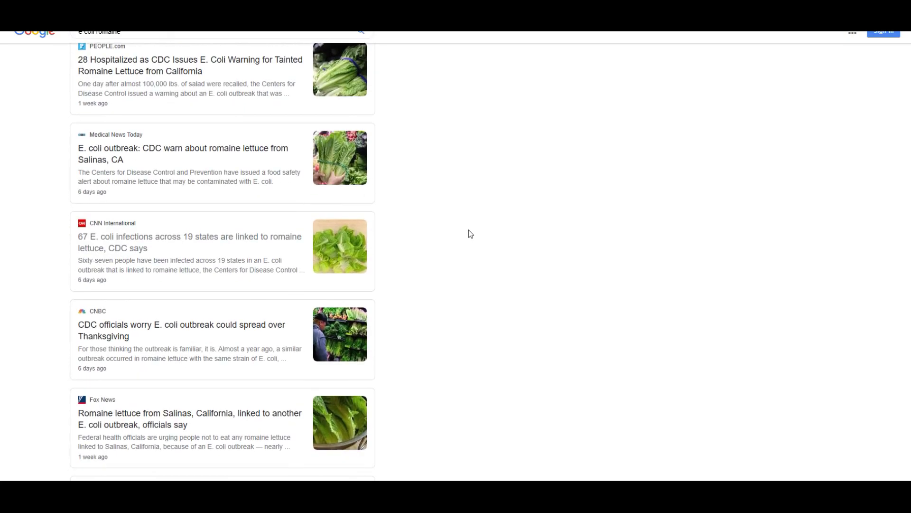
{"action": "scroll", "coordinate": [469, 231], "scroll_direction": "down", "scroll_amount": 1}
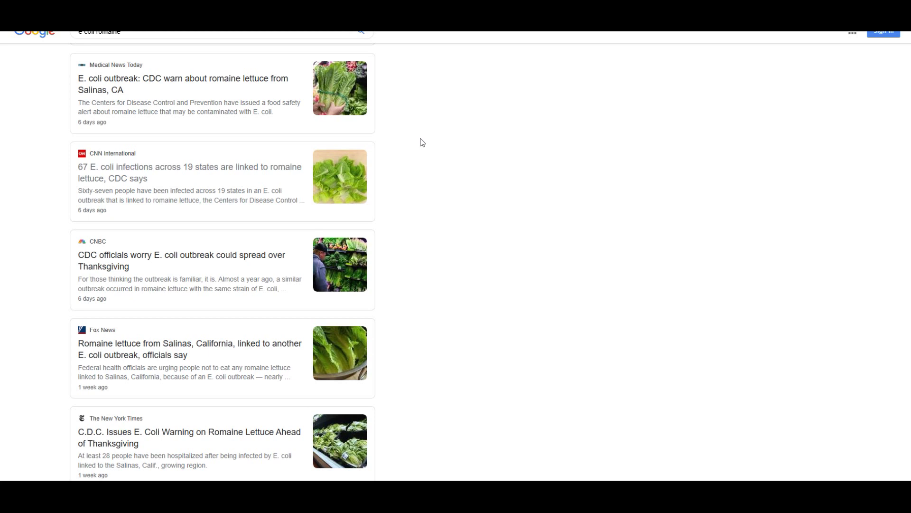
{"action": "scroll", "coordinate": [409, 151], "scroll_direction": "down", "scroll_amount": 2}
{"action": "scroll", "coordinate": [407, 159], "scroll_direction": "down", "scroll_amount": 2}
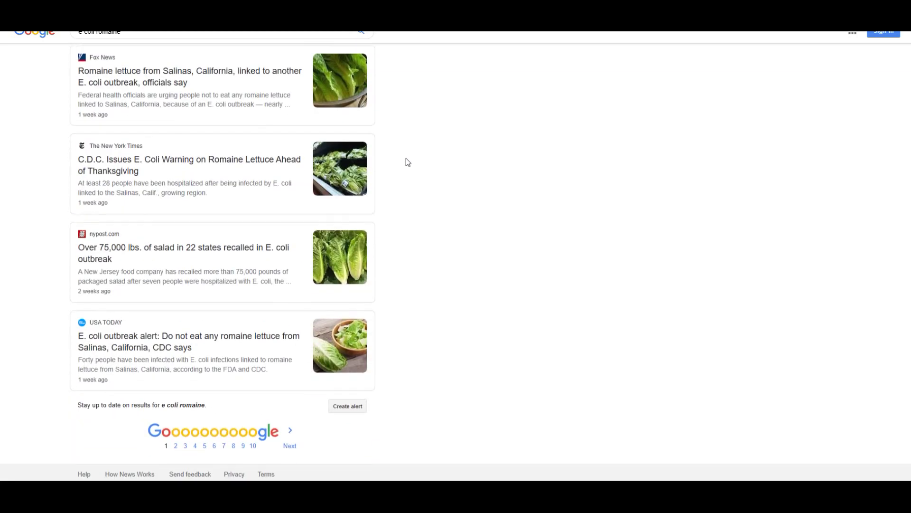